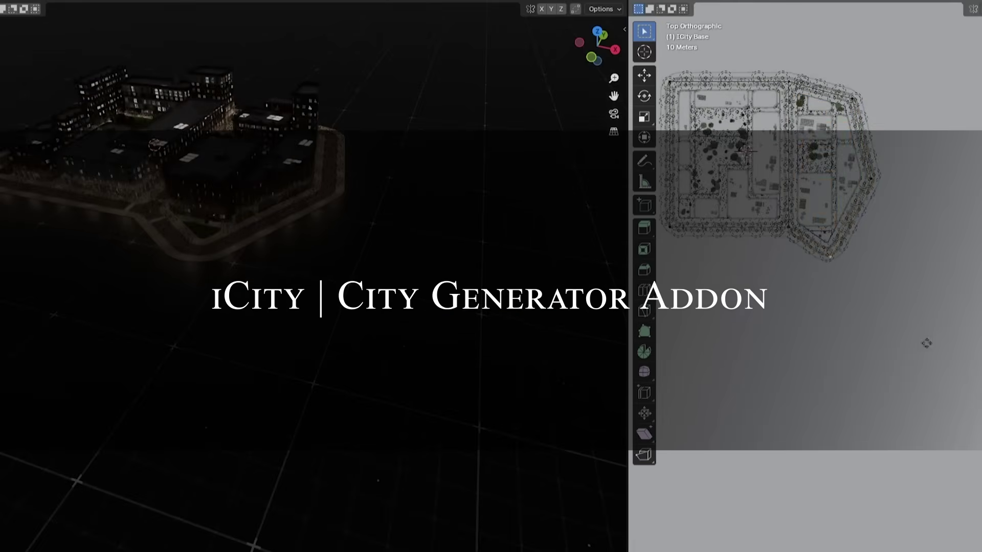
Extrude the road end twice to form a Y-shaped junction.
key("e")
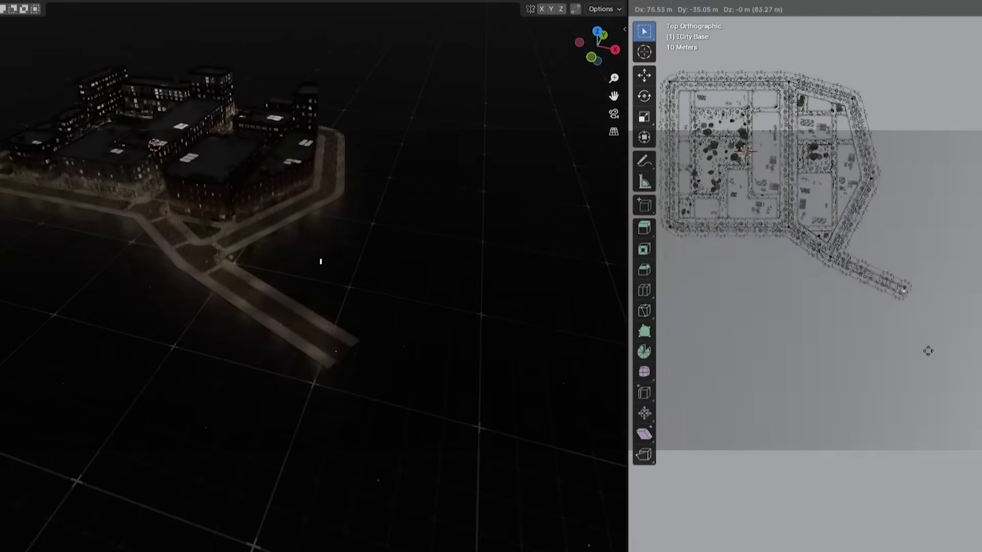
left_click(927, 348)
key("e")
key("e")
left_click(966, 282)
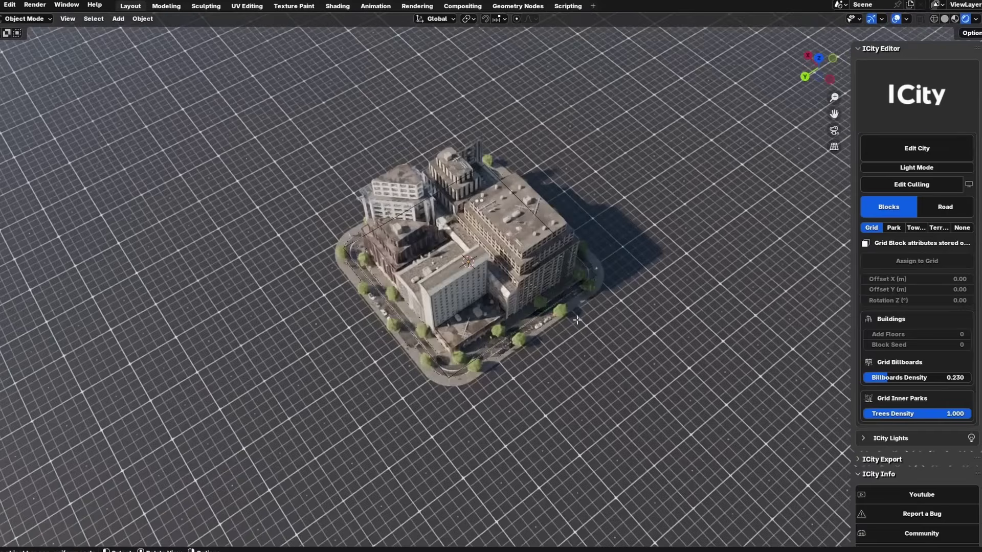
Edit the city in white Light Mode, move block vertices along Z, then leave the preview.
left_click(916, 155)
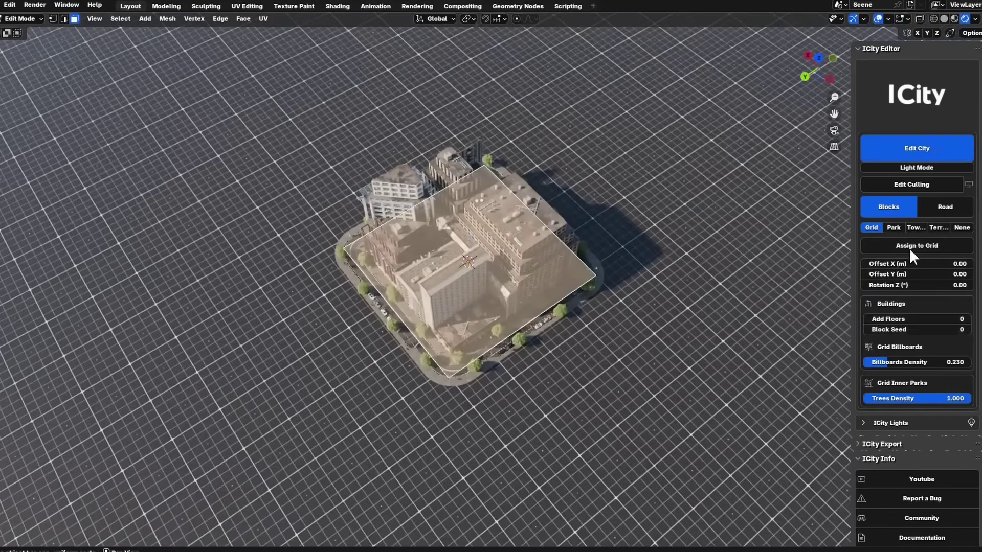
left_click(932, 168)
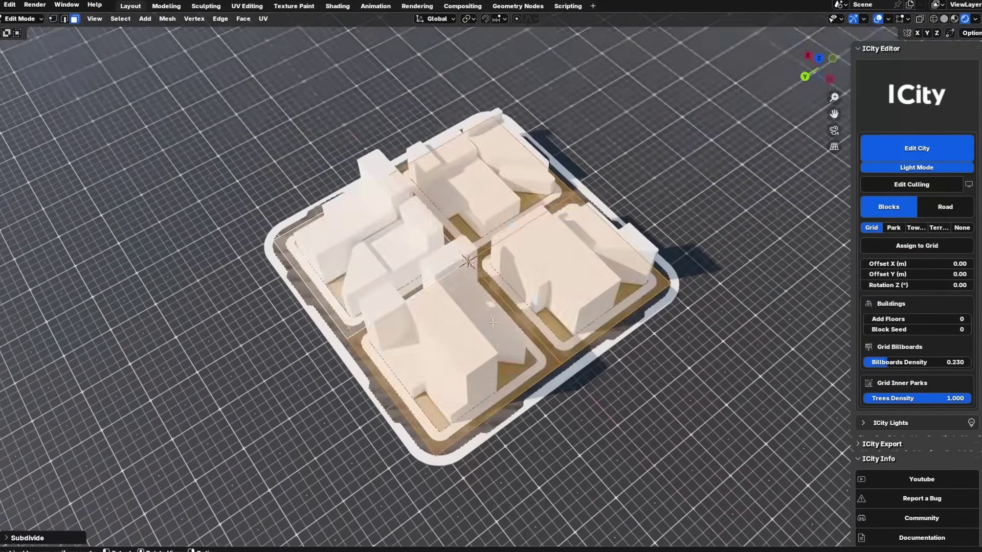
key("g")
key("z")
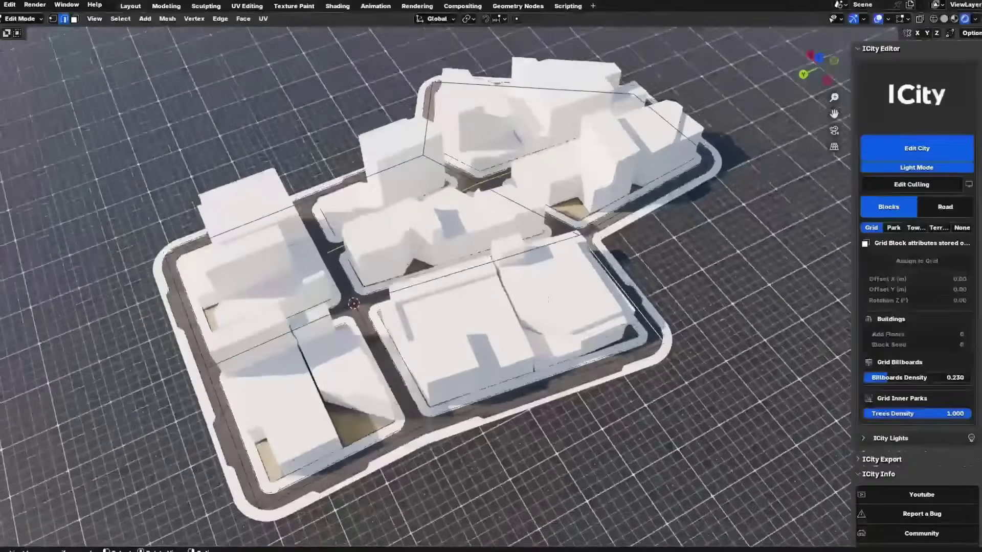
left_click(933, 170)
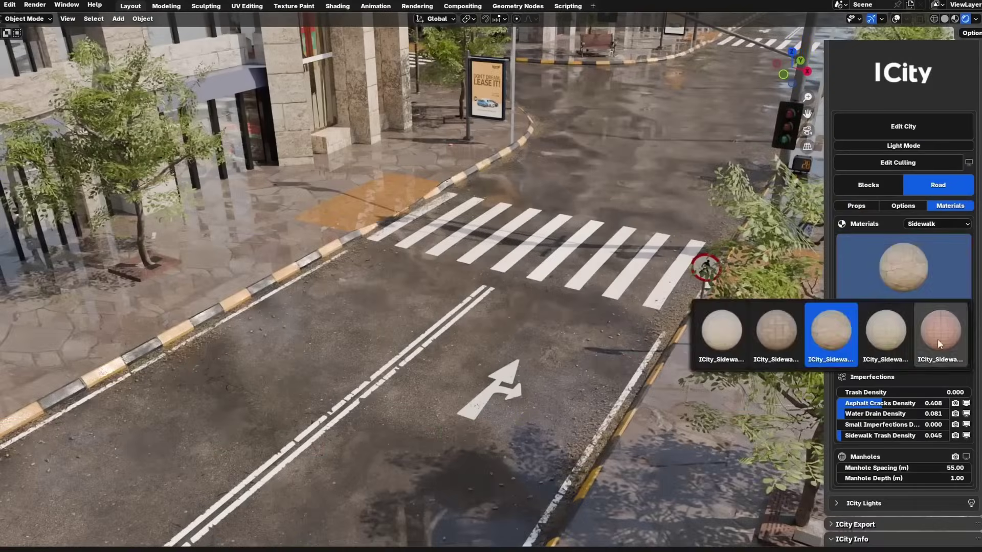
Assign the pink sidewalk material and the Asphalt road material to the street.
left_click(940, 332)
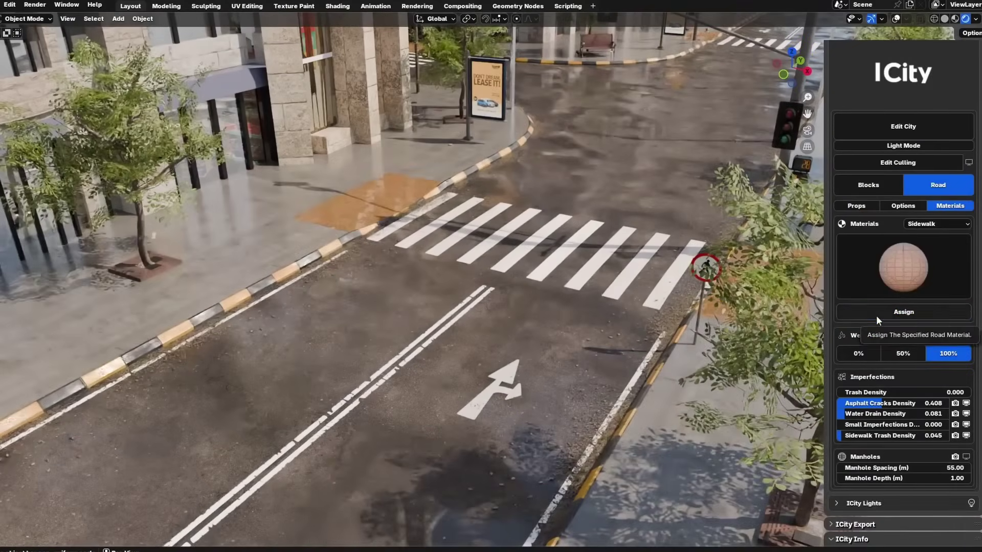
left_click(876, 313)
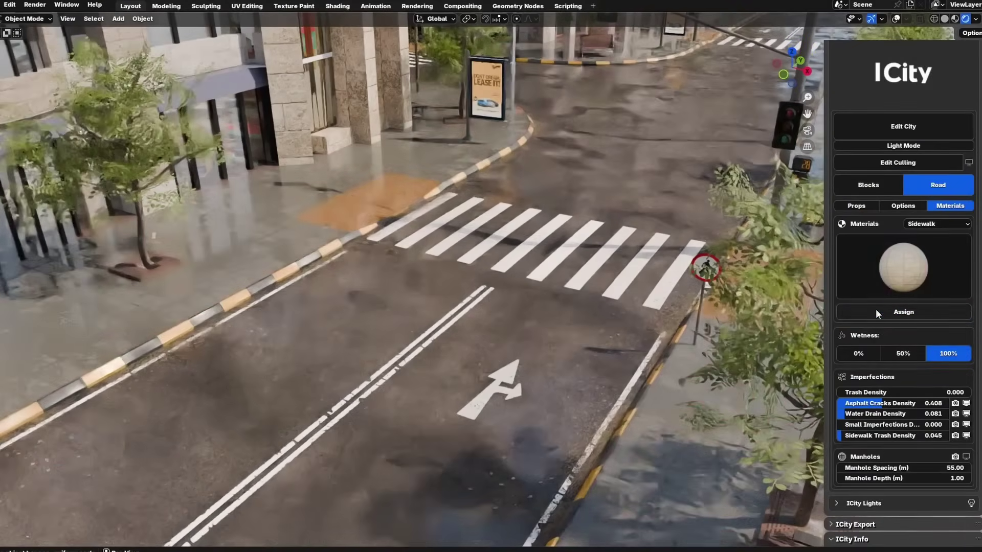
left_click(902, 266)
left_click(897, 328)
left_click(892, 313)
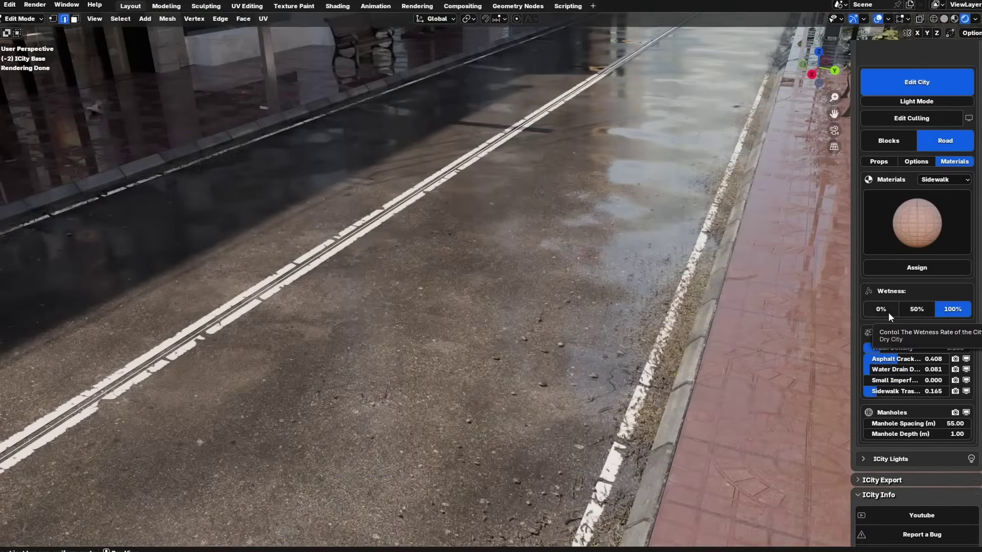
Vary the street's wetness from 0% to 50% to 100%.
left_click(888, 312)
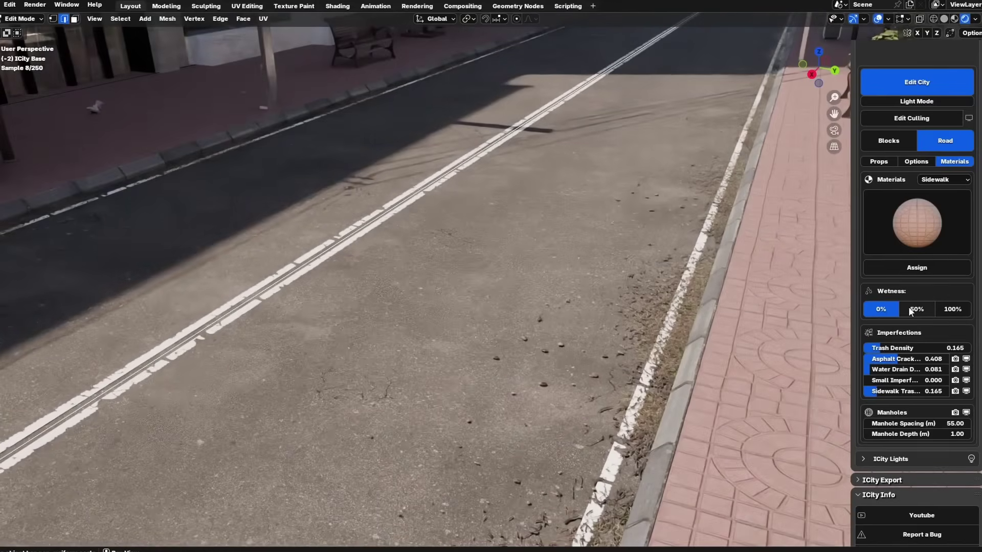
left_click(914, 312)
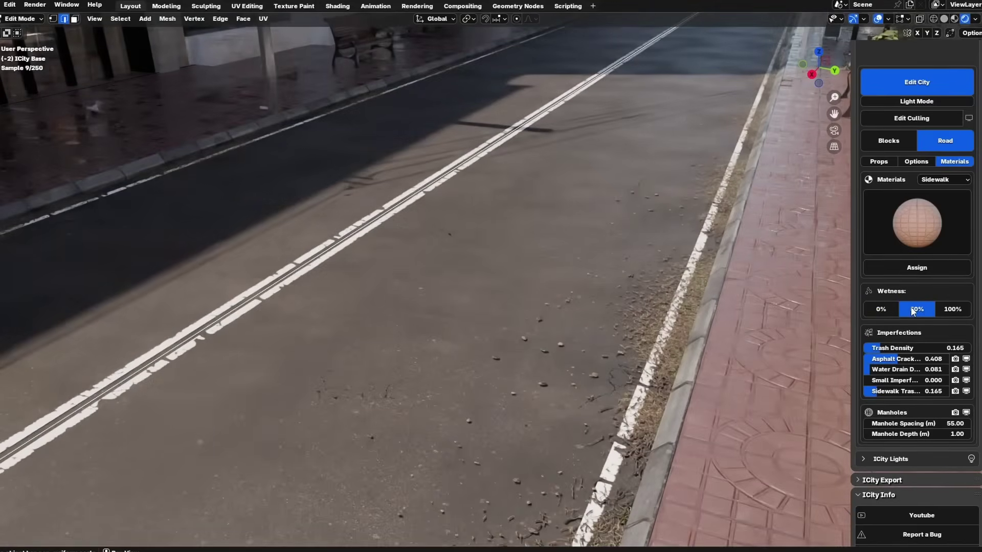
left_click(952, 308)
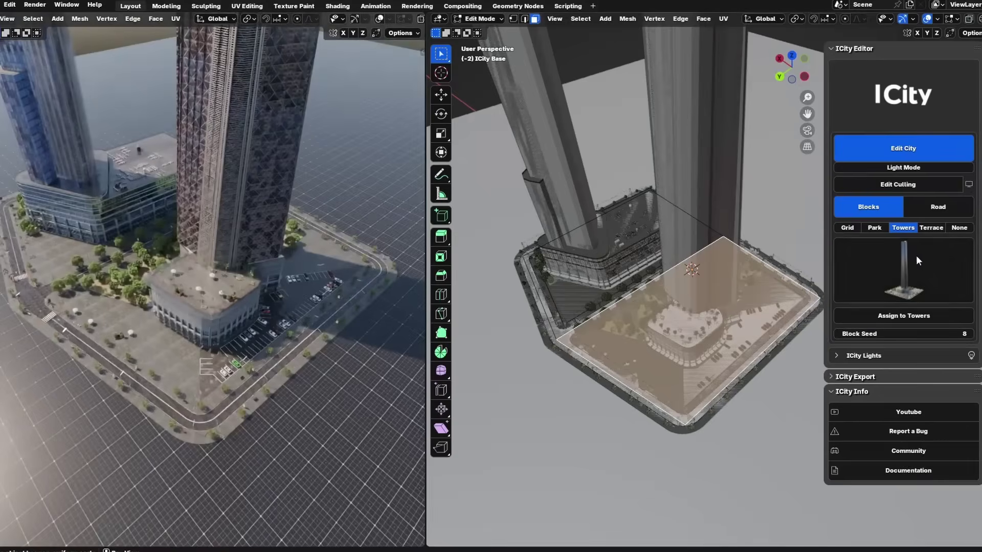
Rebuild the block's towers with a different tower set and vary the arrangement seed.
left_click(868, 314)
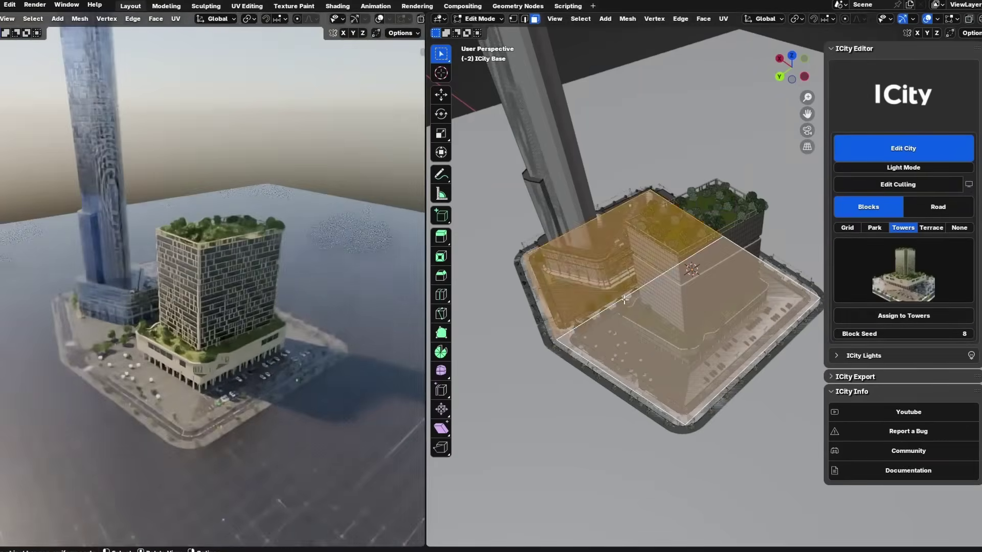
left_click(903, 276)
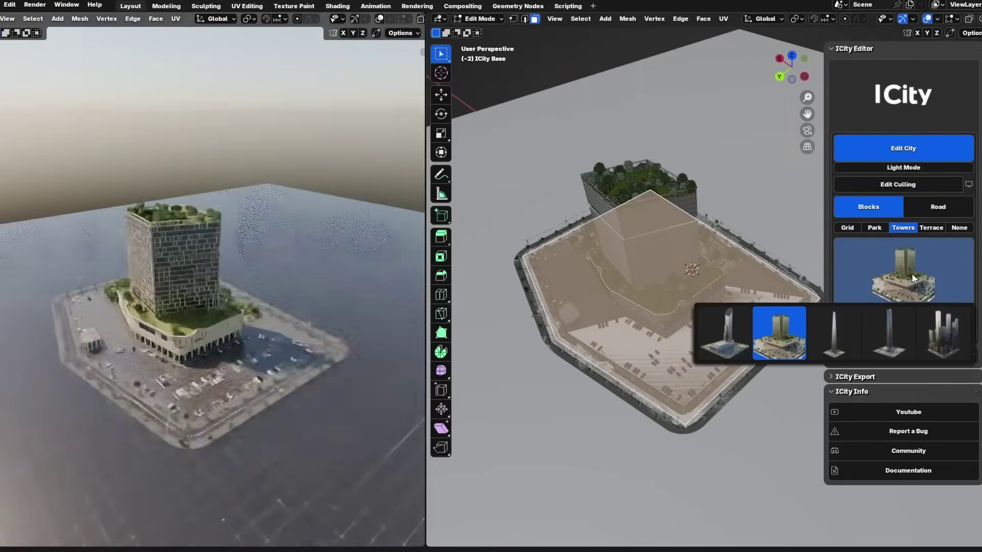
left_click(937, 333)
left_click(903, 316)
left_click(837, 333)
left_click(837, 333)
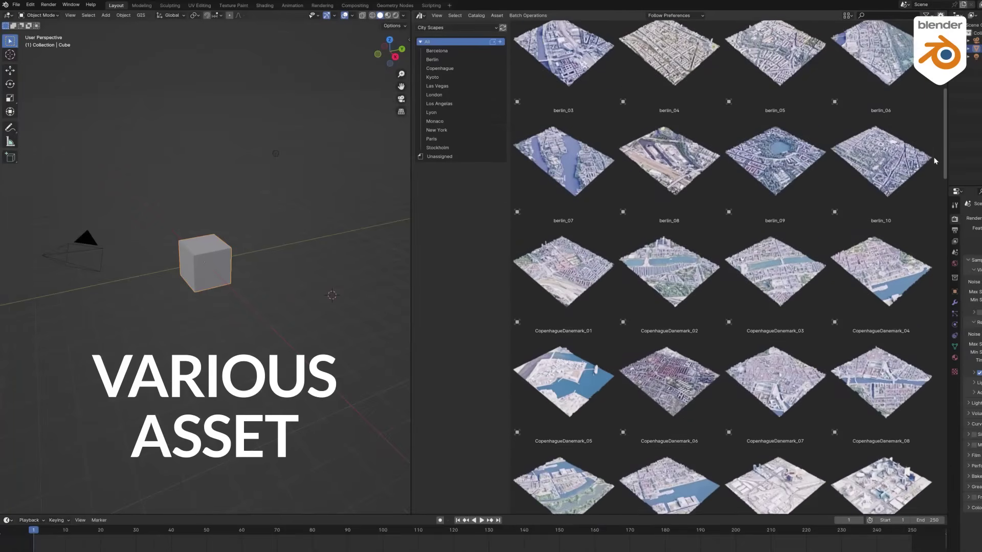
scroll(933, 191, "down", 8)
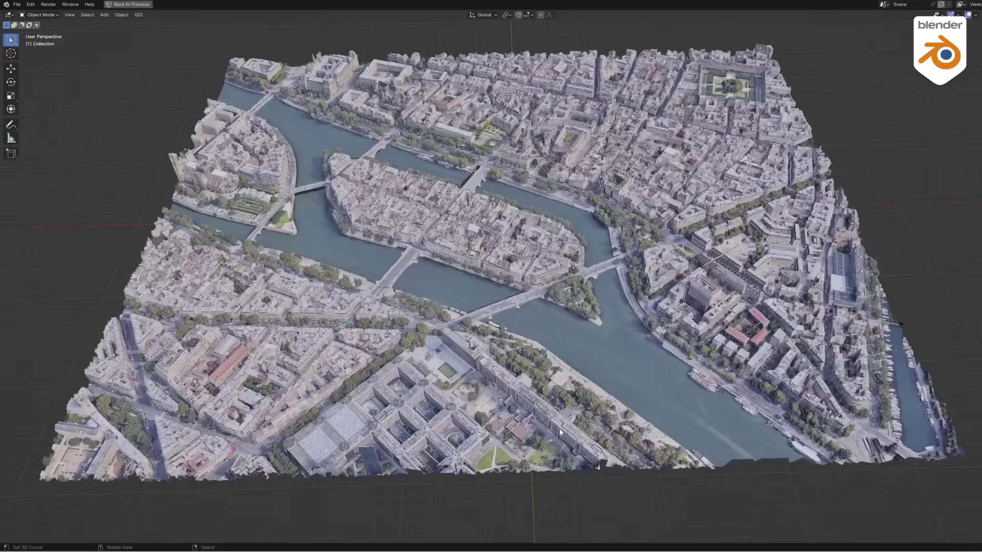
Place the paris_01, berlin_07 and new_york_02 City Scapes tiles in the viewport.
middle_click_drag(559, 428, 744, 415)
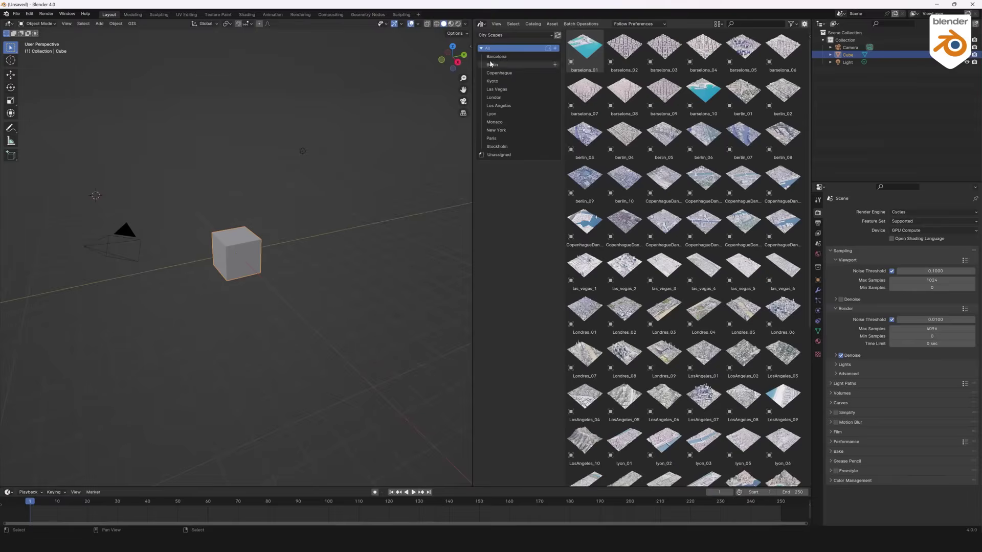
left_click(491, 64)
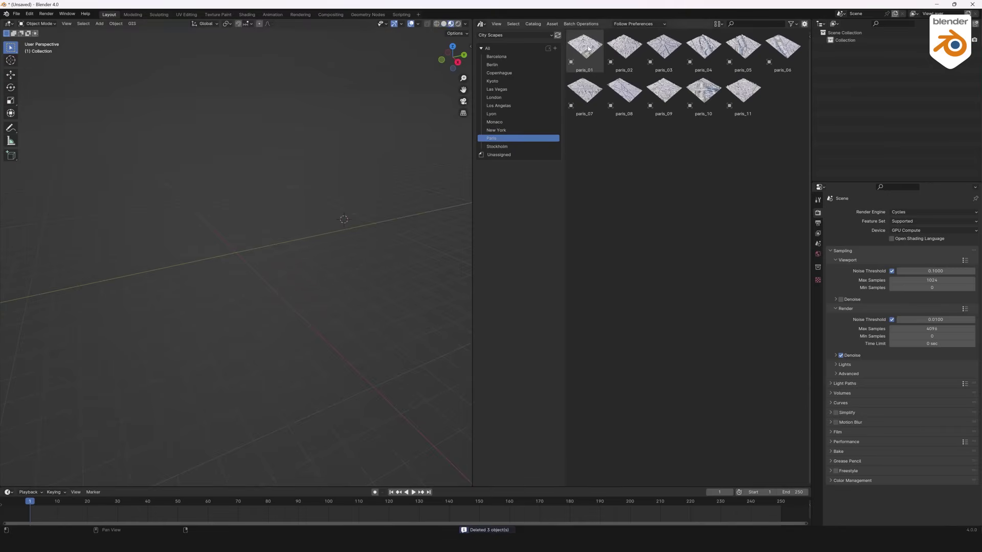
mouse_move(256, 246)
left_mouse_down()
mouse_move(238, 252)
mouse_move(247, 245)
left_mouse_up()
left_click(499, 89)
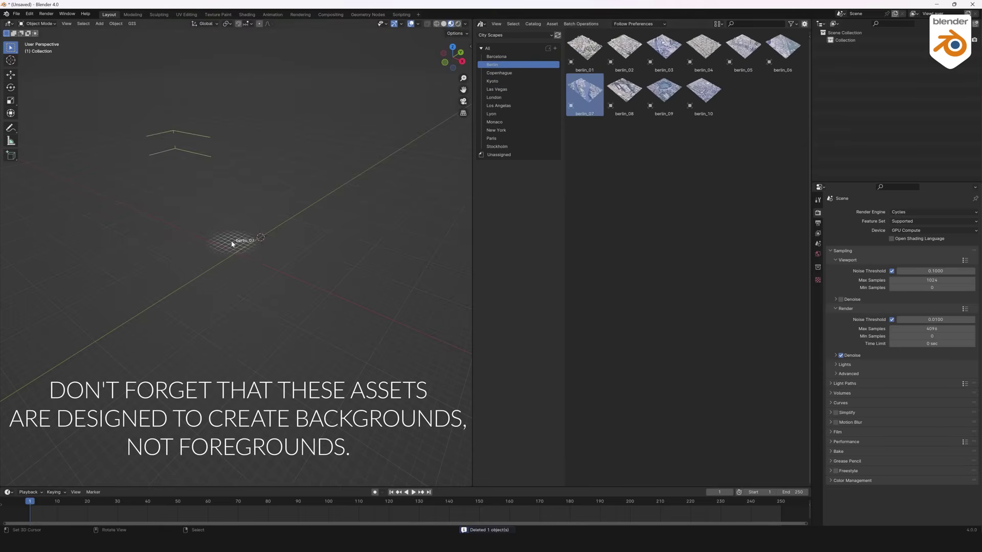
left_click_drag(231, 243, 264, 249)
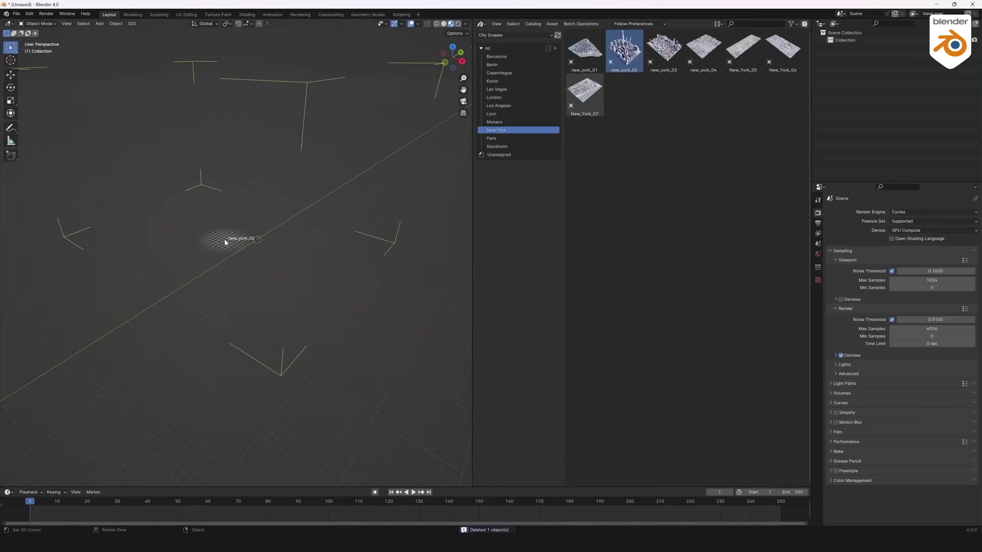
left_click_drag(225, 241, 137, 273)
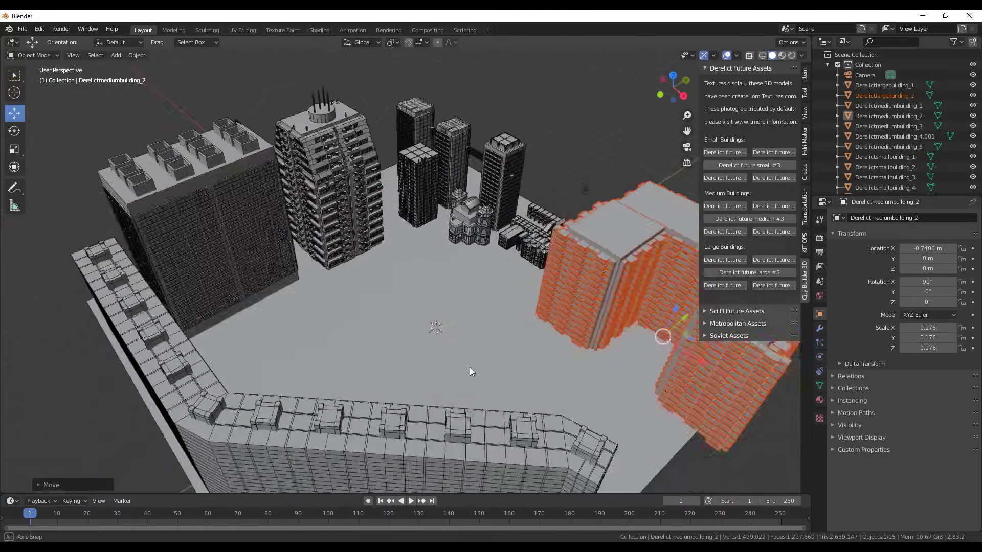
Add a Derelict future large #3 skyscraper and orbit around it.
left_click(724, 272)
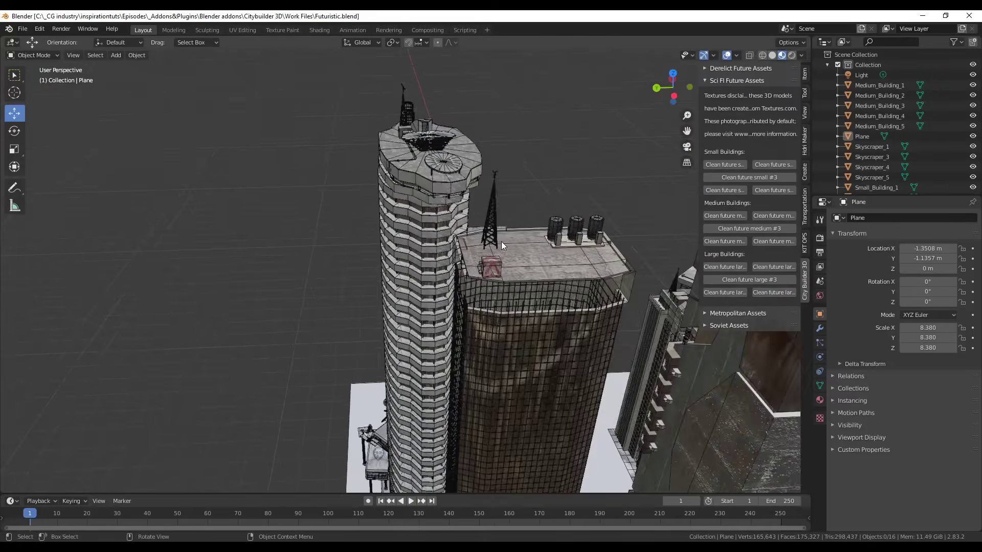
middle_click_drag(501, 241, 462, 251)
scroll(399, 174, "up", 3)
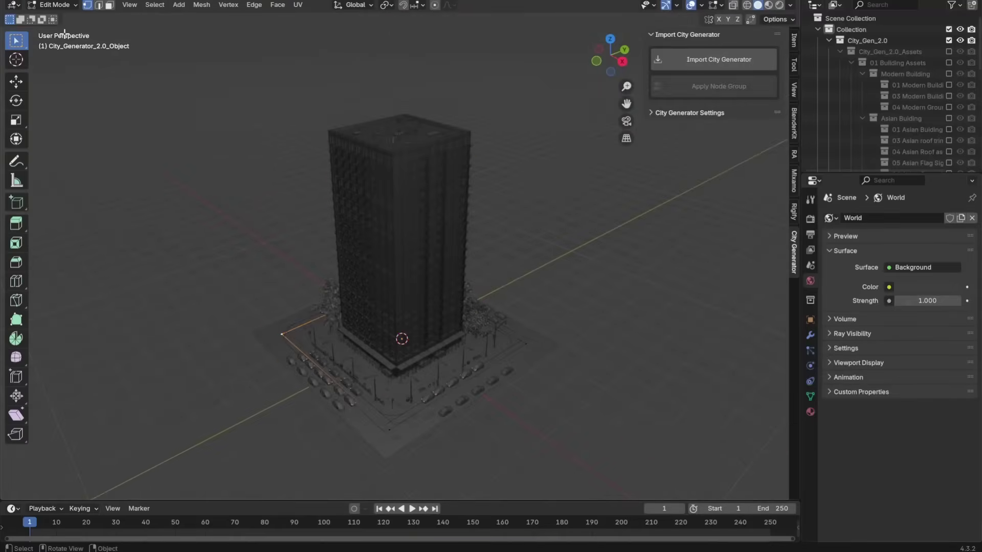
Cancel a building resize and start a knife cut on its edges.
key("s")
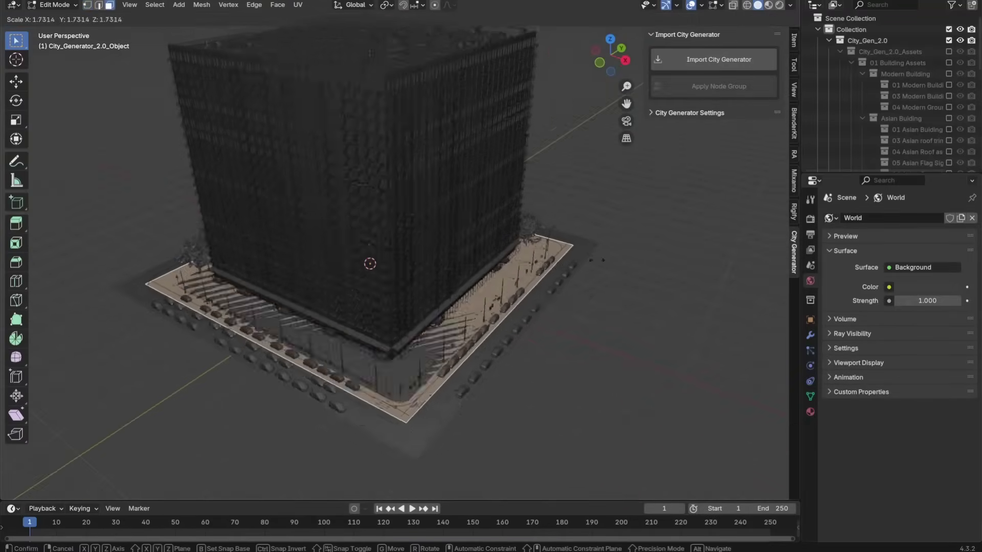
middle_click_drag(471, 228, 443, 295)
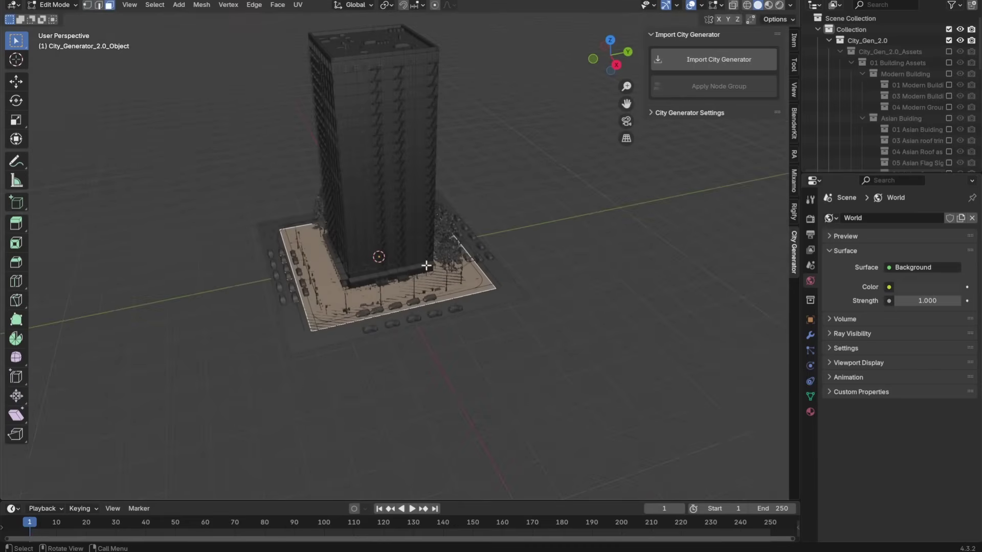
key("Escape")
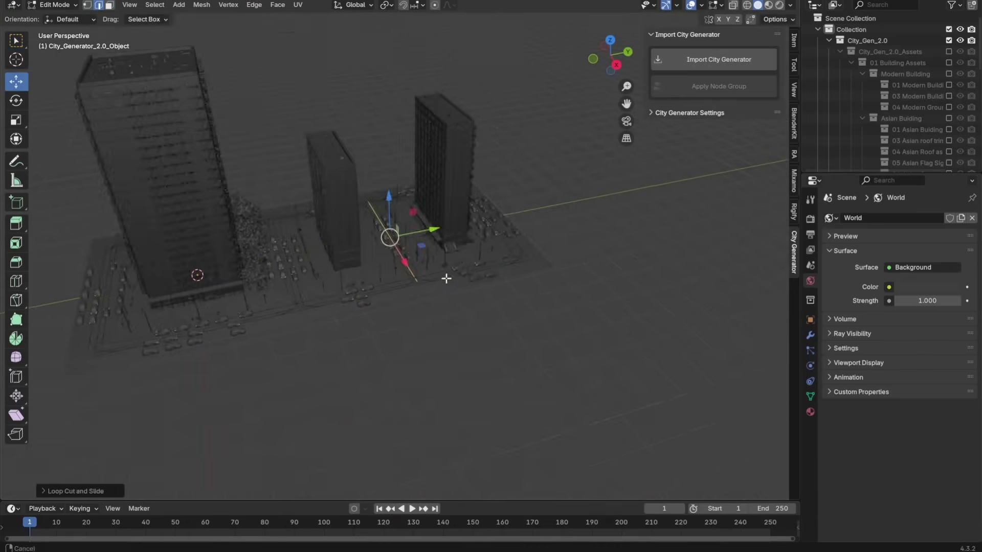
right_click(457, 222)
left_click(415, 322)
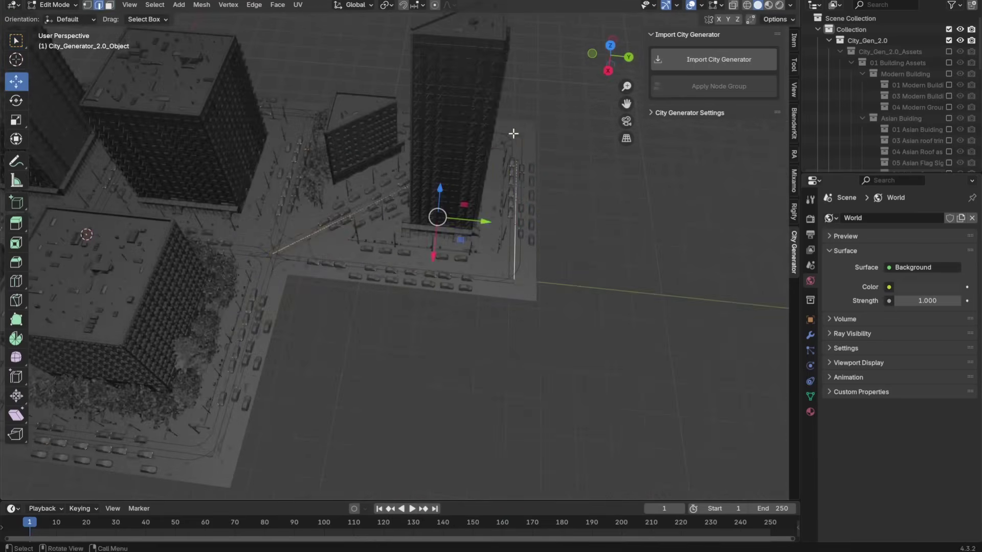
Set Custom Facade Asset to 5 and turn off Switch Asset Type for the building.
middle_click_drag(513, 134, 463, 222, "shift")
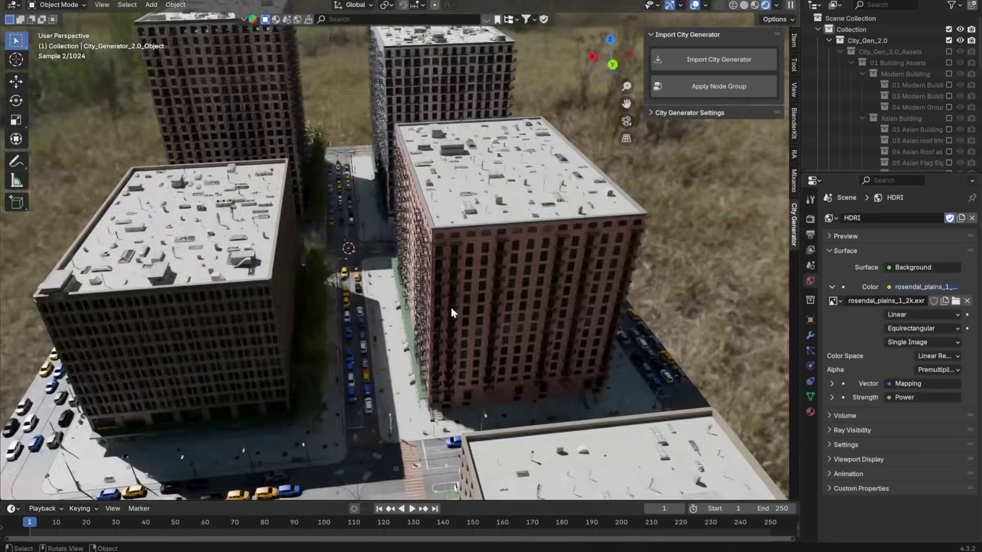
middle_click_drag(452, 312, 532, 251)
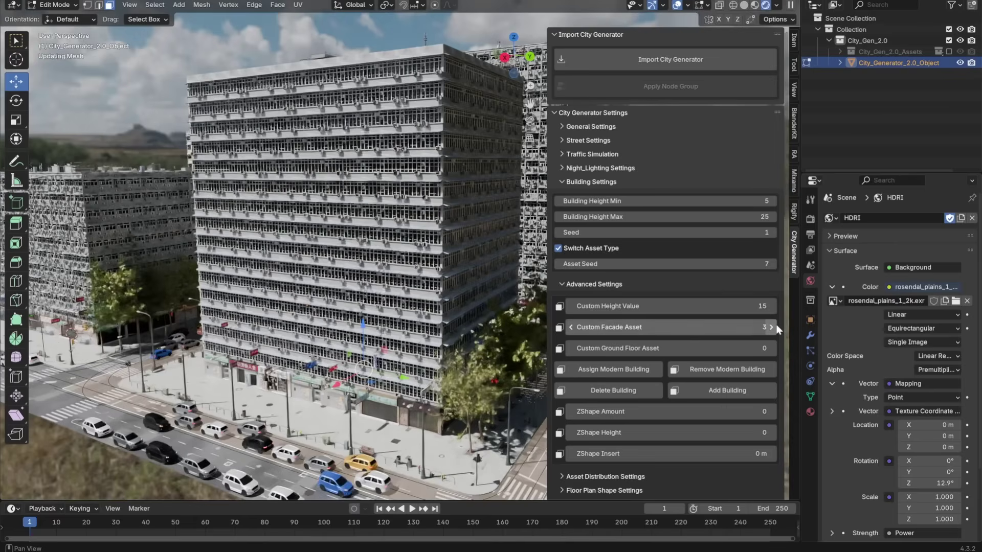
left_click(771, 327)
left_click(771, 327)
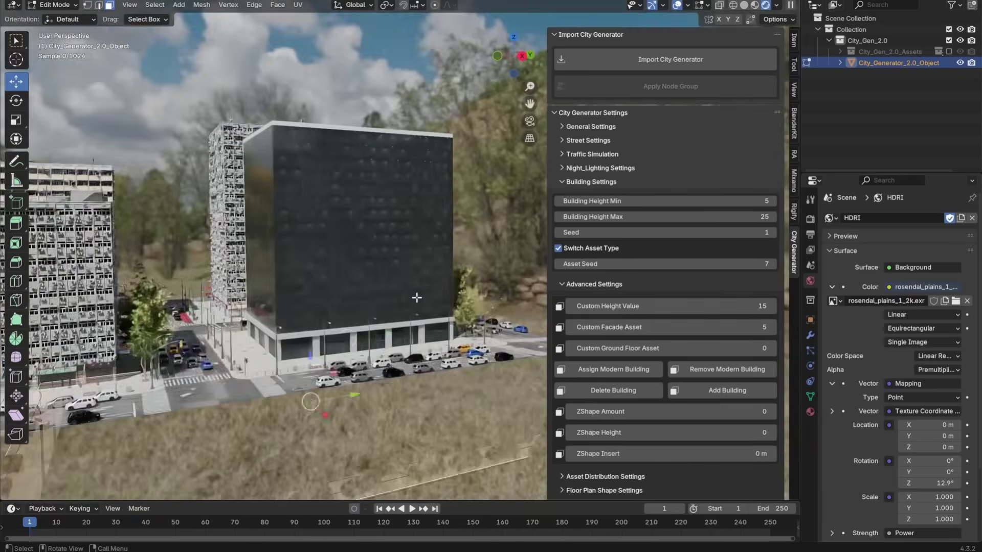
left_click(771, 411)
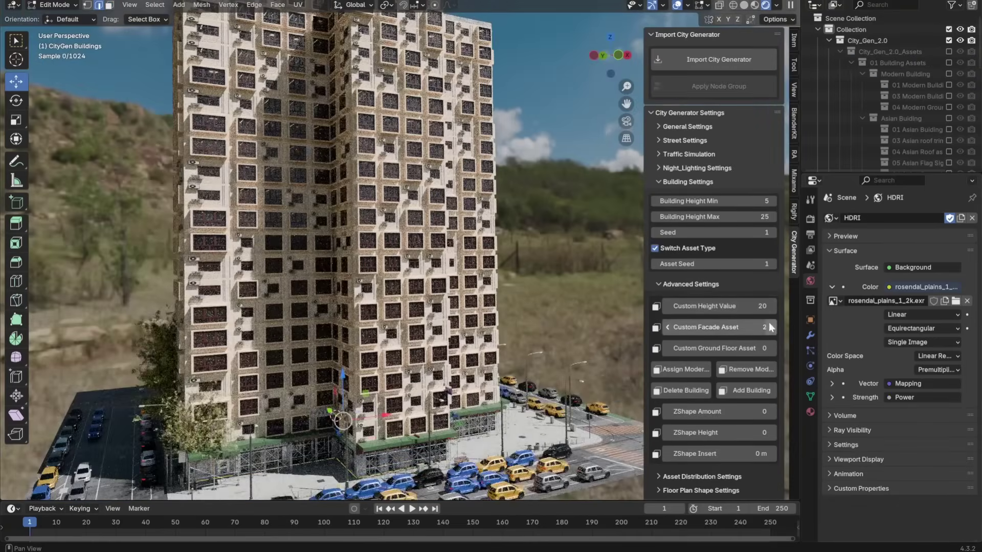
middle_click_drag(307, 230, 304, 260)
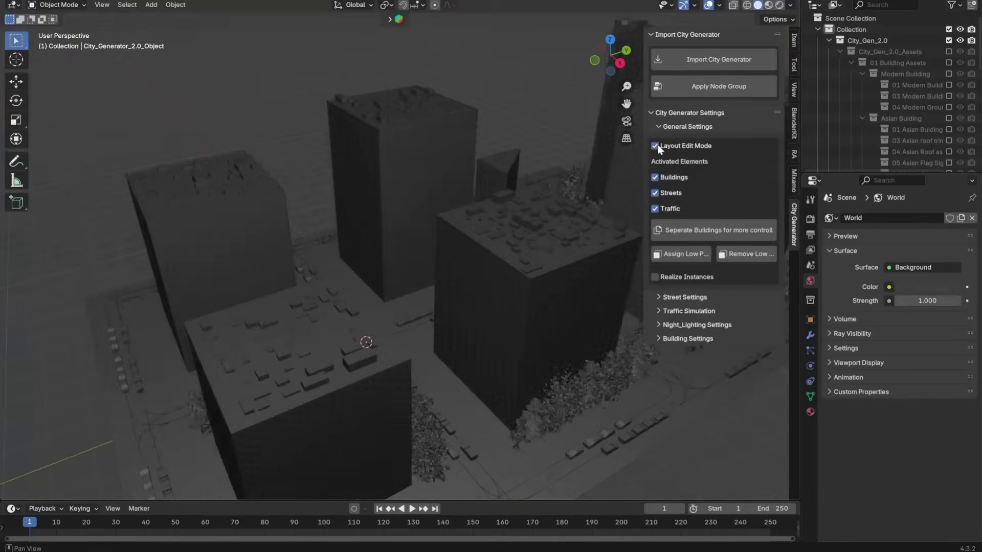
middle_click_drag(586, 185, 447, 244)
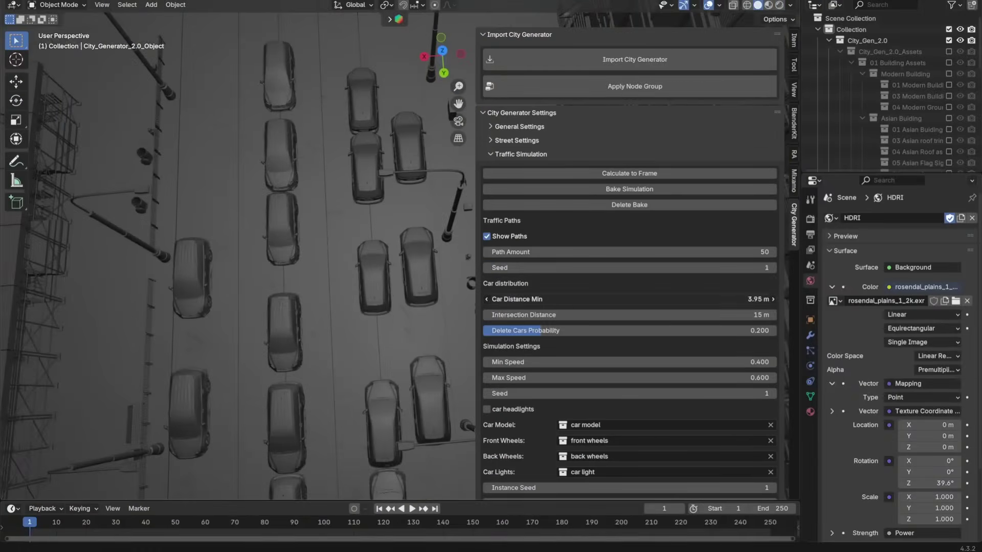
Play the traffic with 4 m minimum car spacing and 4.07 m intersection distance.
key("space")
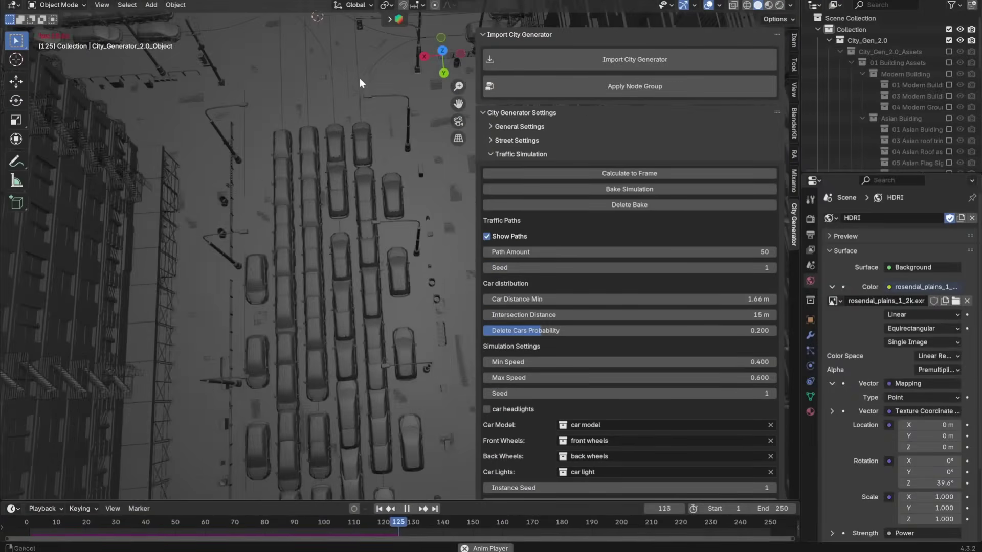
key("Escape")
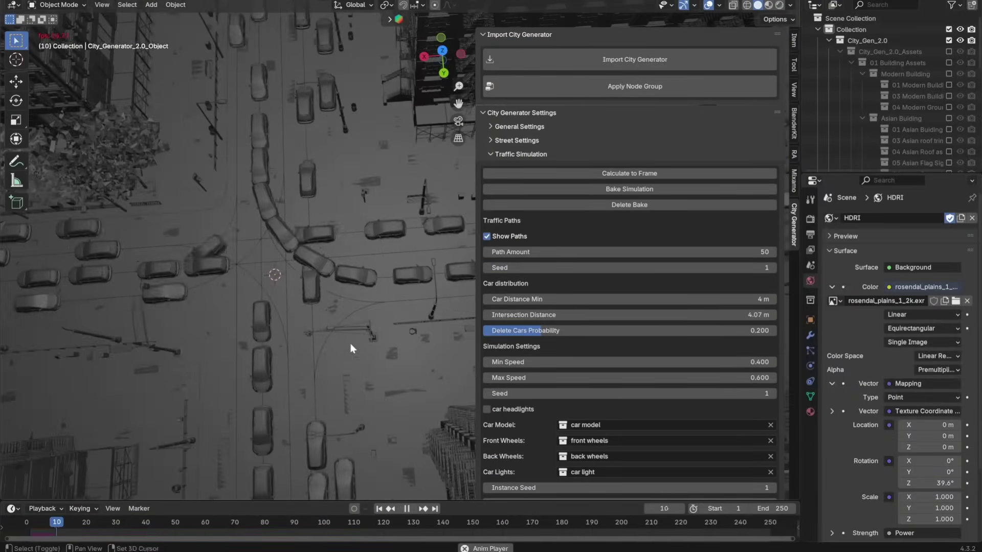
left_click(398, 376)
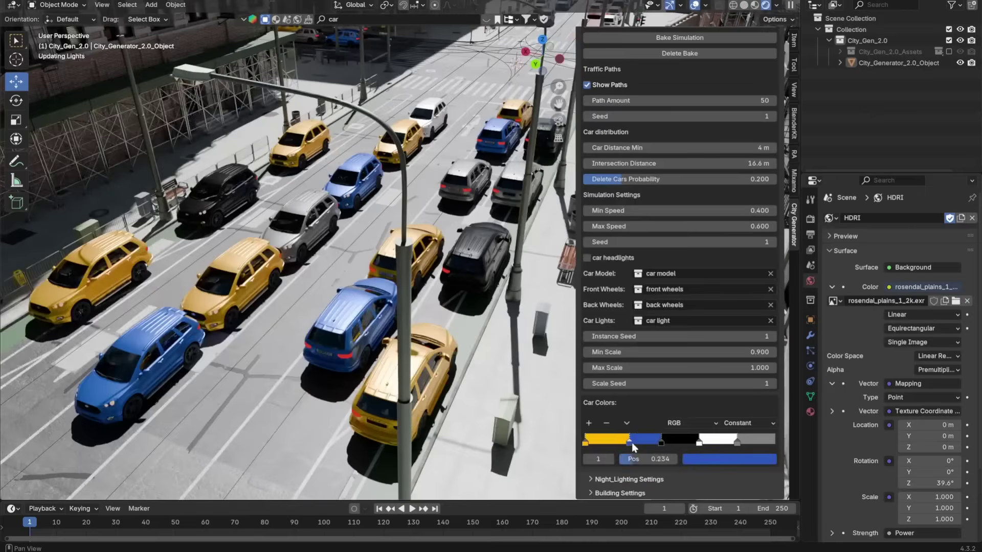
Edit the car colour ramp: remove the yellow stop and place a green stop at 0.090.
left_click_drag(631, 443, 606, 444)
left_click(605, 425)
left_click(729, 459)
left_click(722, 367)
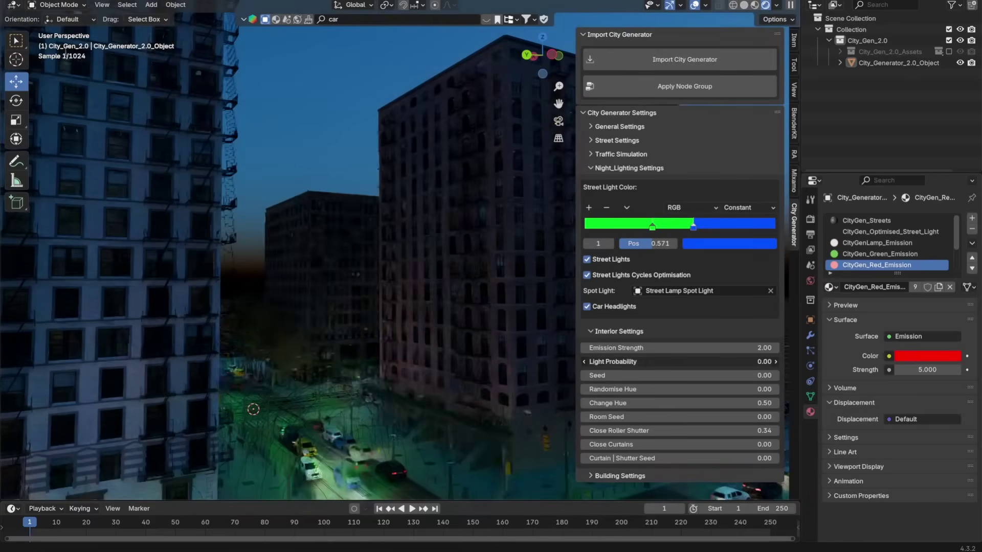
Lower the interior Light Probability so fewer building windows are lit.
left_click_drag(675, 363, 675, 389)
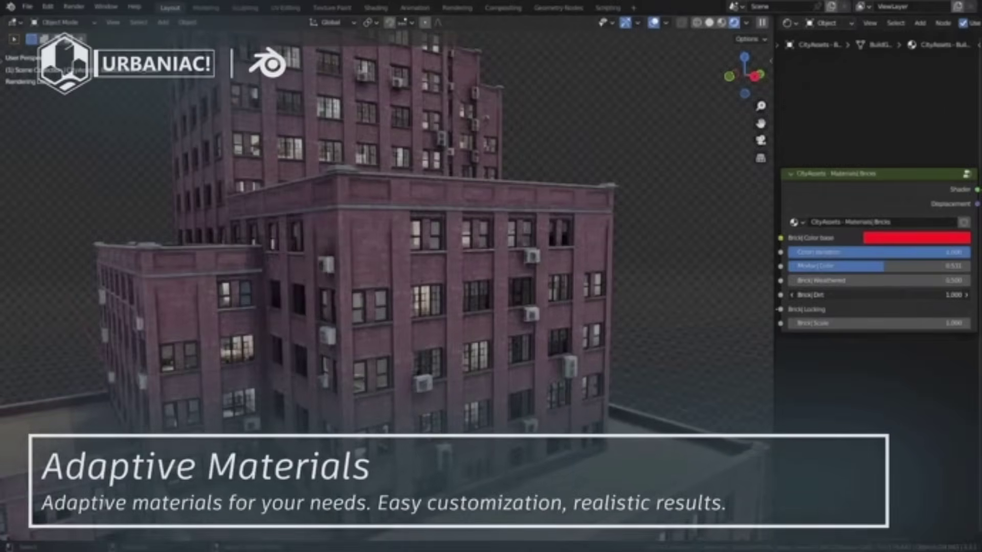
Set Brick Dirt to 0 on the red brick material and orbit the lit city.
left_click_drag(900, 295, 880, 298)
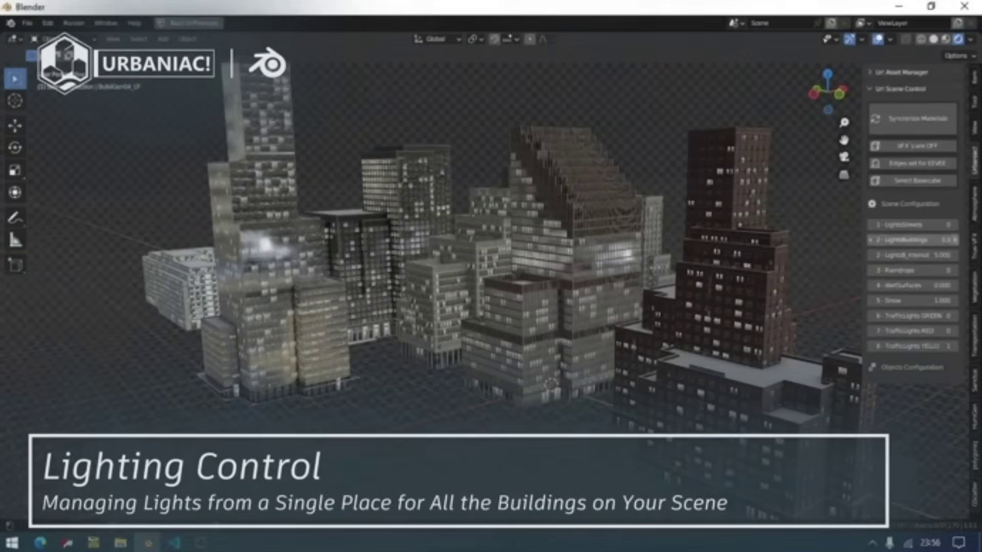
middle_click_drag(784, 263, 524, 286)
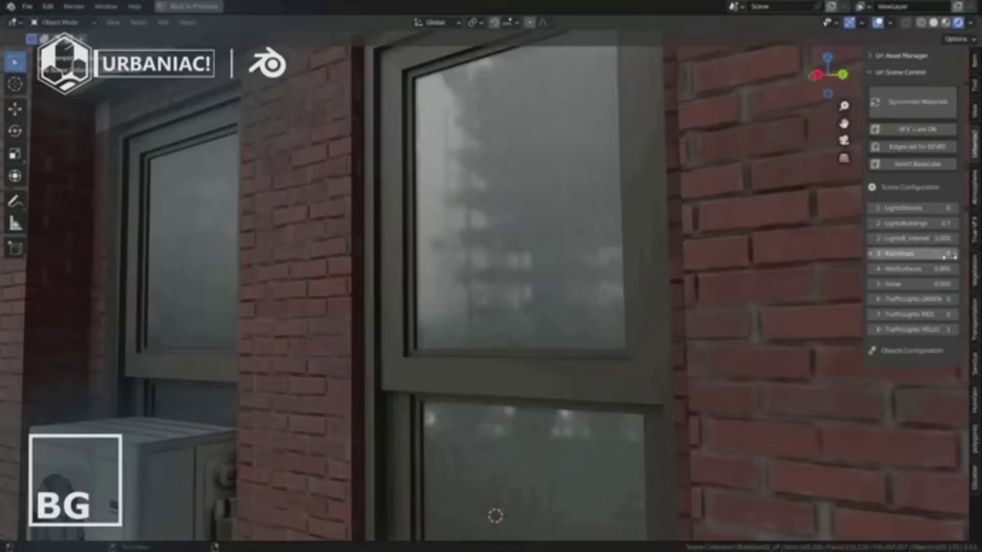
Set Raindrops to 1, WetSurfaces to 1.000 and Snow to 1.000.
left_click(952, 256)
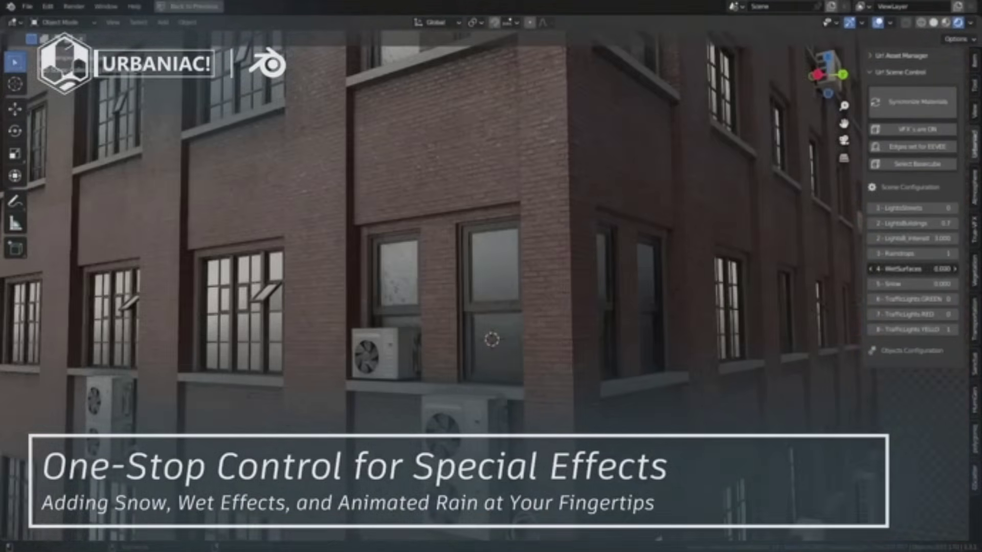
left_click(953, 268)
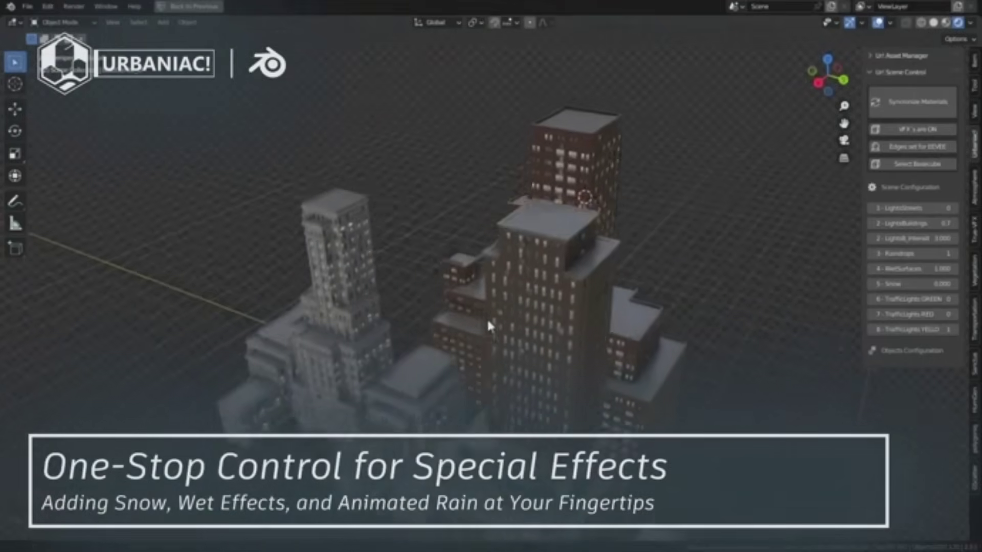
mouse_move(915, 284)
left_mouse_down()
mouse_move(935, 284)
mouse_move(890, 284)
mouse_move(920, 284)
mouse_move(904, 290)
left_mouse_up()
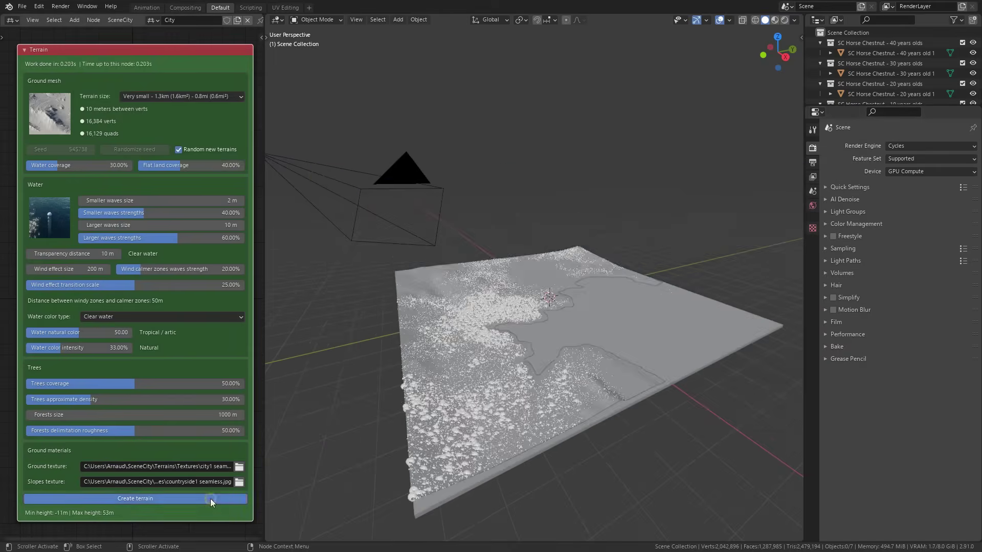
Create a new island terrain and strengthen waves in the calmer wind zones.
left_click(211, 499)
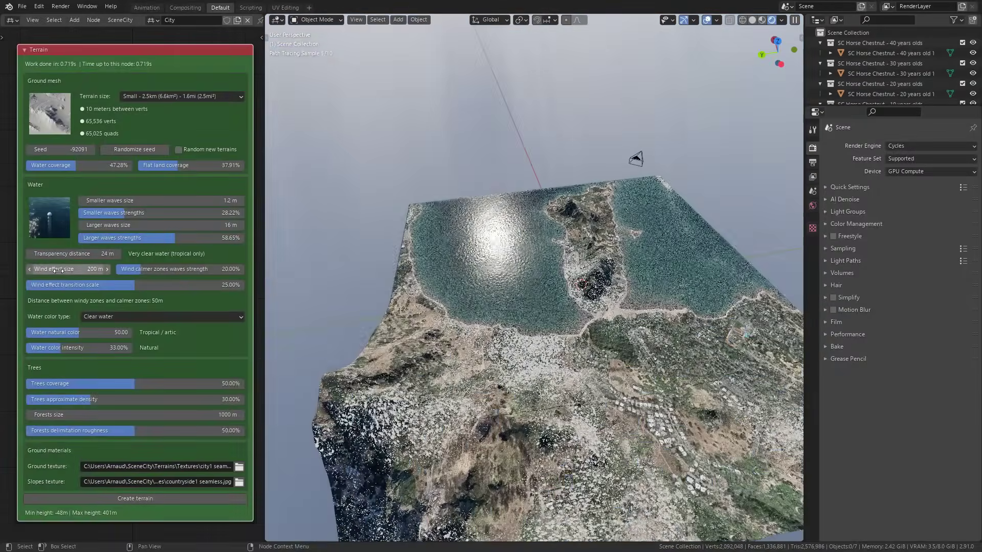
left_click_drag(148, 269, 184, 270)
scroll(490, 303, "up", 2)
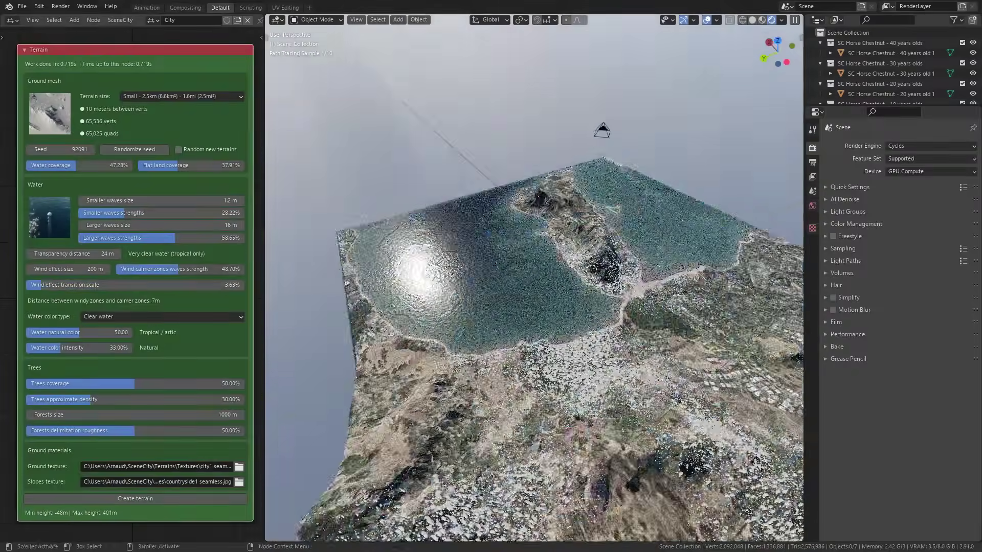
scroll(450, 309, "up", 3)
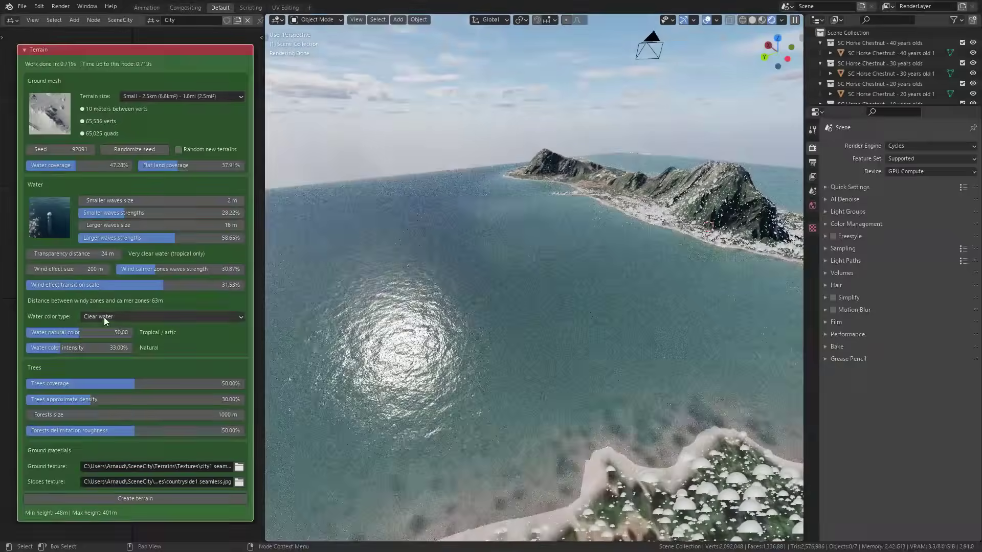
Set smaller waves to 2 m, raise the water colour intensity, and browse for a ground texture.
left_click(98, 331)
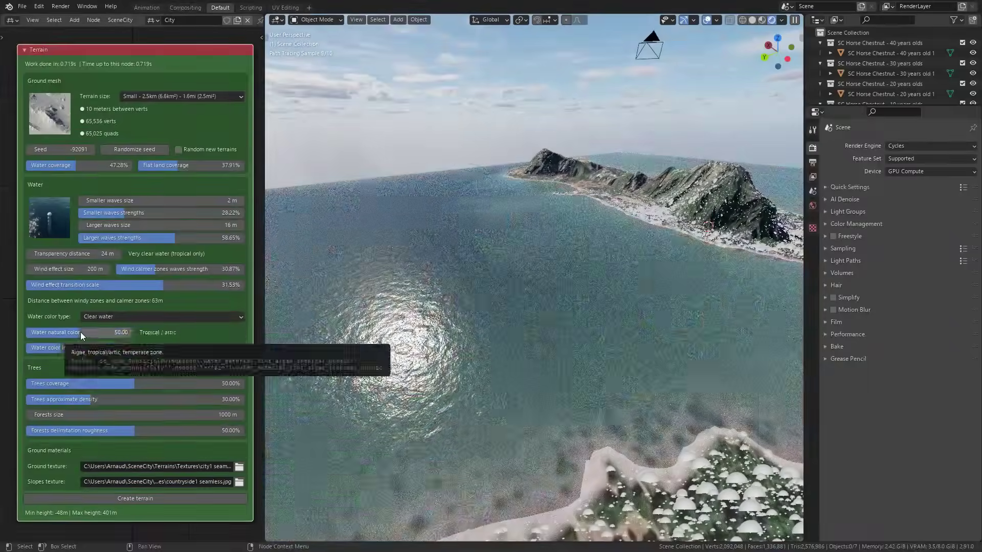
key("BackSpace")
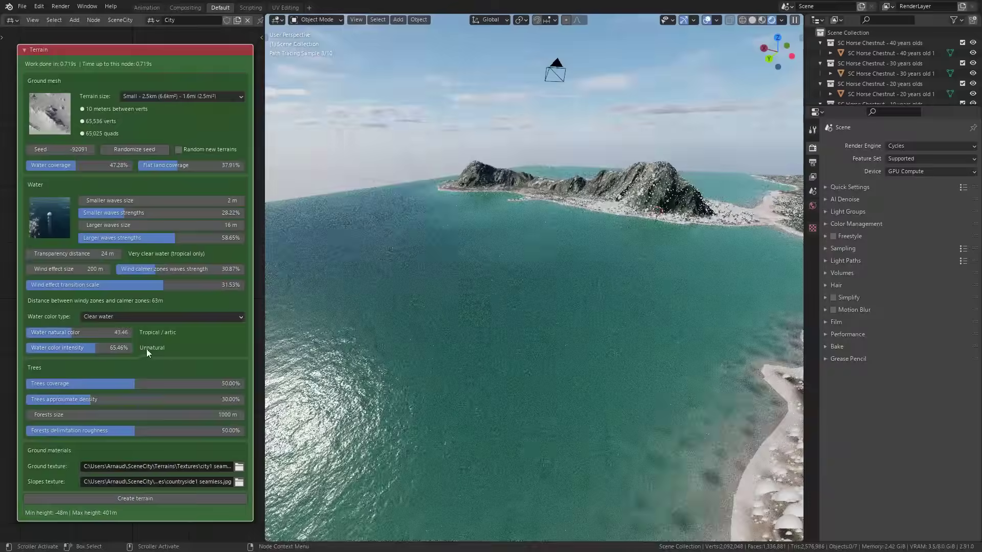
left_click_drag(101, 348, 71, 347)
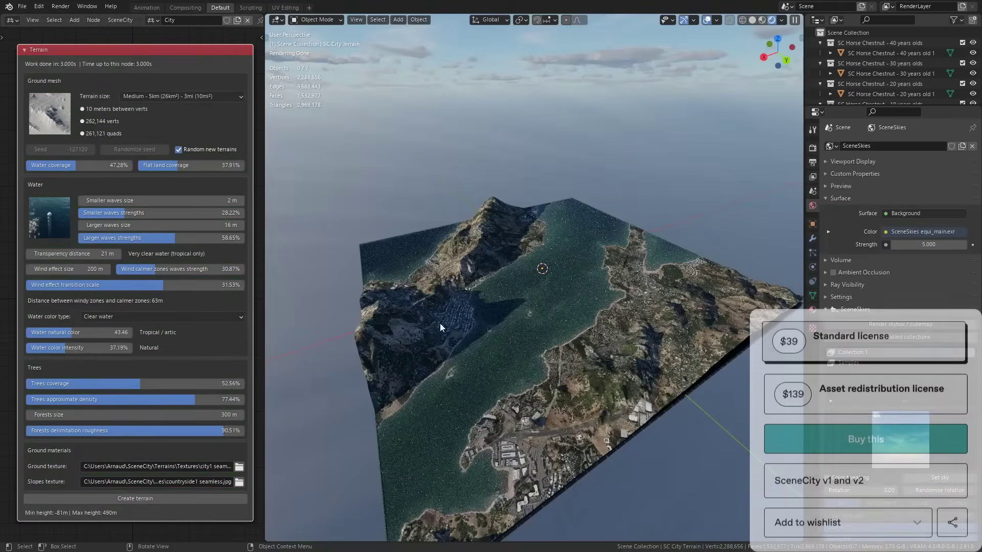
left_click(239, 466)
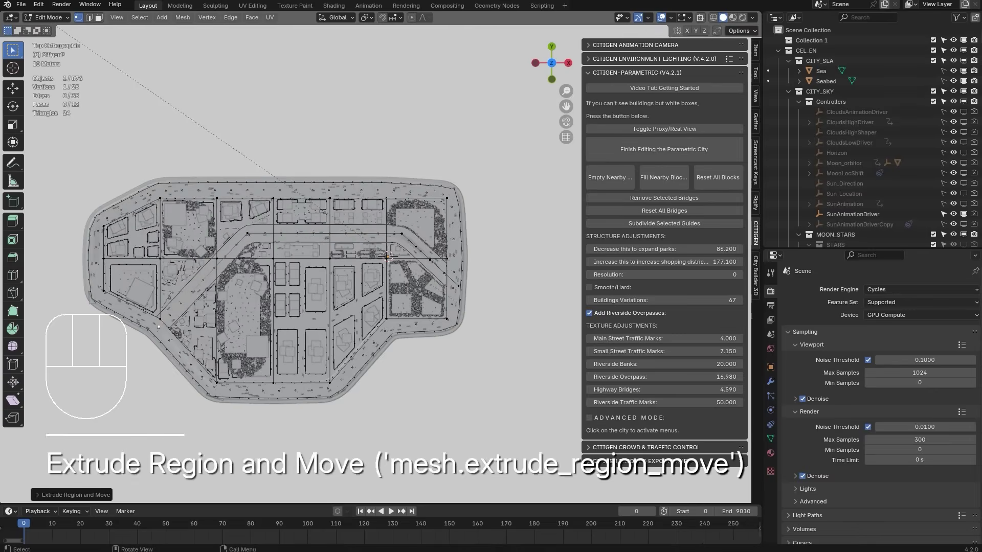
From the top view, finish editing the parametric city layout.
middle_click_drag(387, 257, 389, 261)
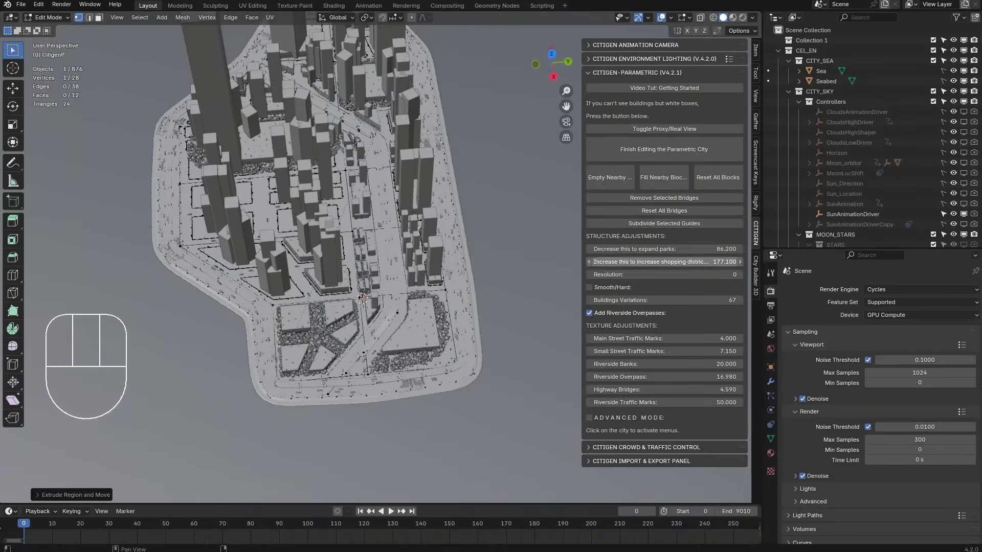
key("KP_7")
mouse_move(388, 260)
middle_mouse_down()
mouse_move(353, 291)
mouse_move(389, 256)
middle_mouse_up()
left_click(664, 150)
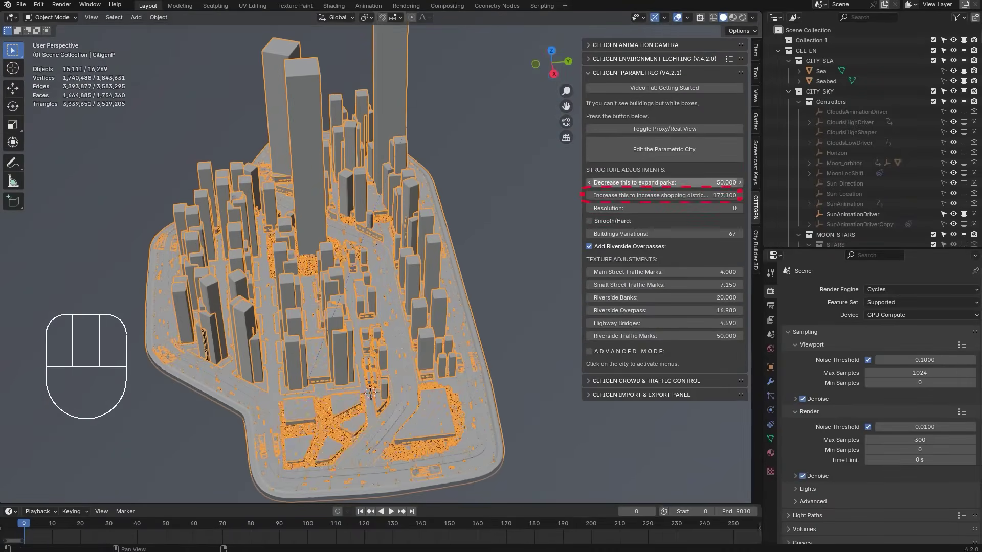
Orbit in close around the towers and switch to rendered shading.
middle_click_drag(358, 256, 358, 276)
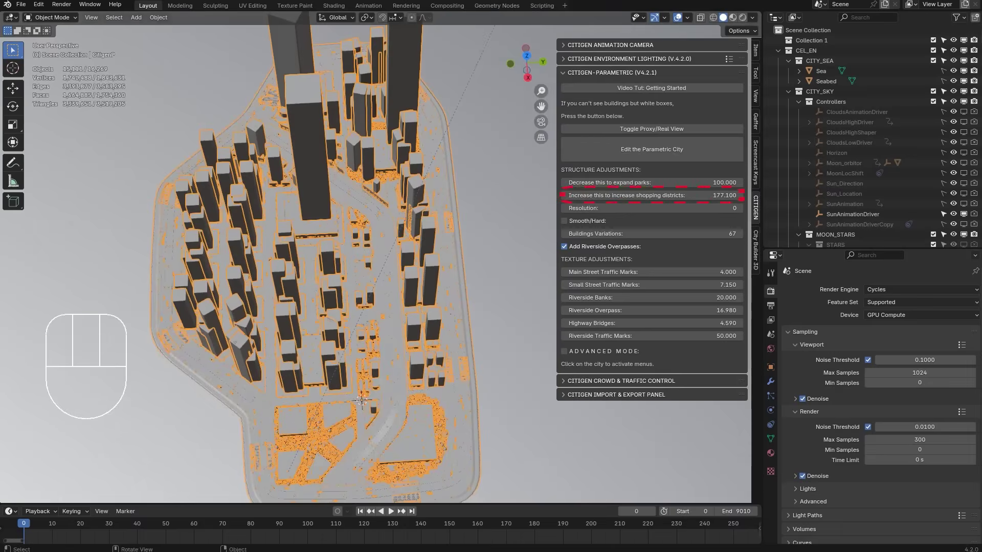
middle_click_drag(358, 276, 376, 220)
key("z")
scroll(358, 256, "up", 10)
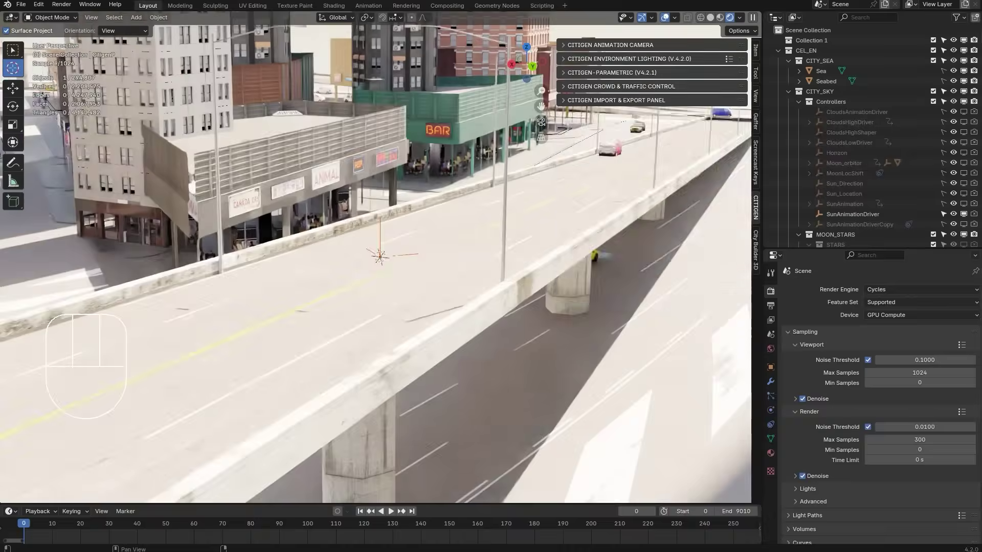
Look along the elevated highway and select the cooling-tower factory.
mouse_move(379, 255)
middle_mouse_down()
mouse_move(378, 235)
mouse_move(380, 257)
middle_mouse_up()
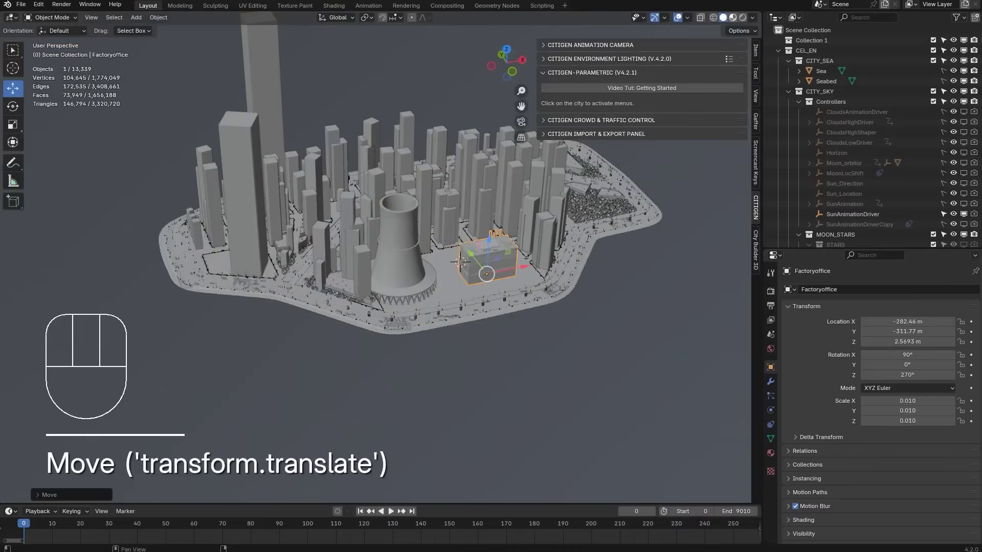
left_click(404, 241)
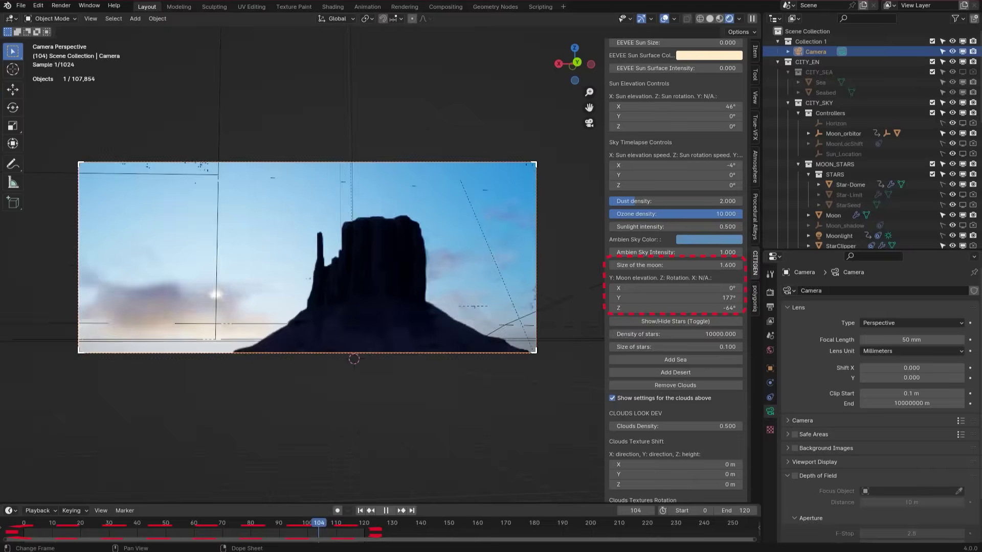
Expand the Render Properties Performance settings during the sky timelapse.
left_click(809, 481)
scroll(879, 404, "down", 8)
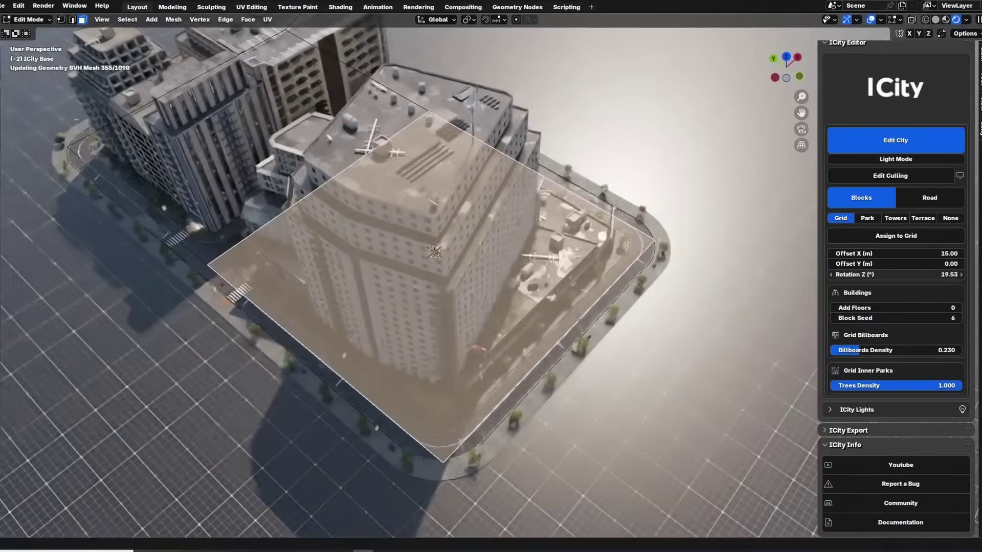
Shift the block grid along Offset Y, enable Light Mode, and set block seed to 15.
left_click_drag(895, 263, 829, 264)
left_click(879, 159)
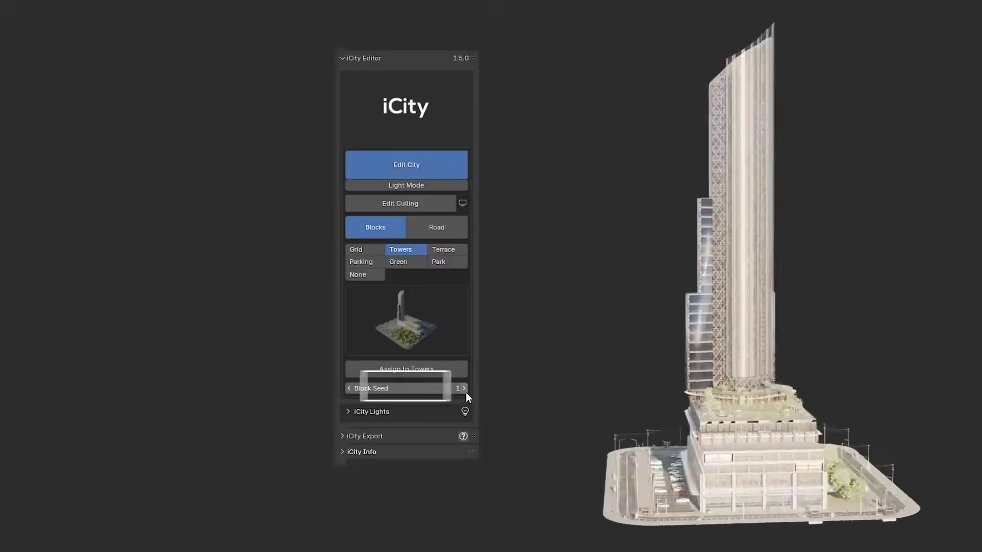
left_click(464, 389)
left_click(465, 388)
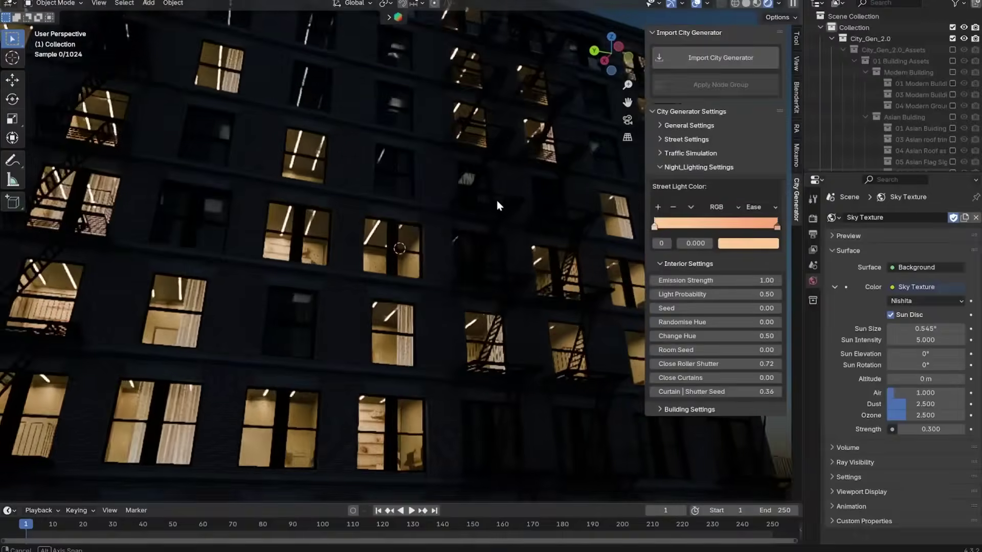
Drag Randomise Hue to 0.26, turning the lit windows from orange toward teal.
left_click_drag(670, 405, 709, 405)
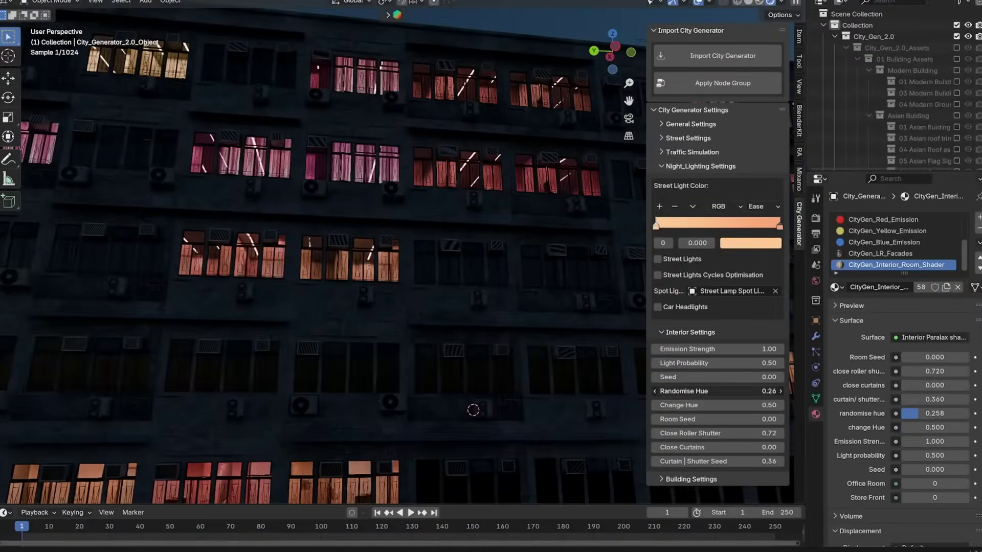